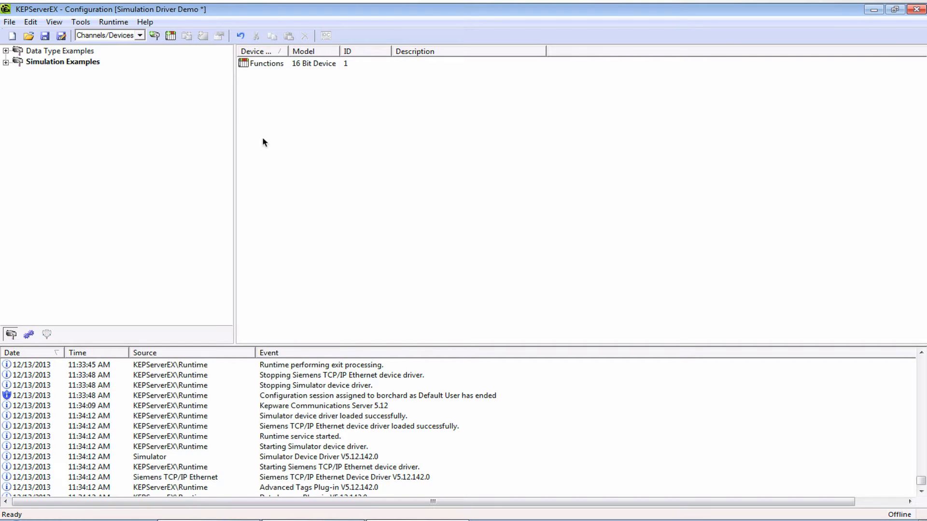
Create channel Siemens with the Siemens TCP/IP Ethernet driver on the Intel adapter, keeping the default wizard settings.
{"action": "left_click", "coordinate": [153, 34]}
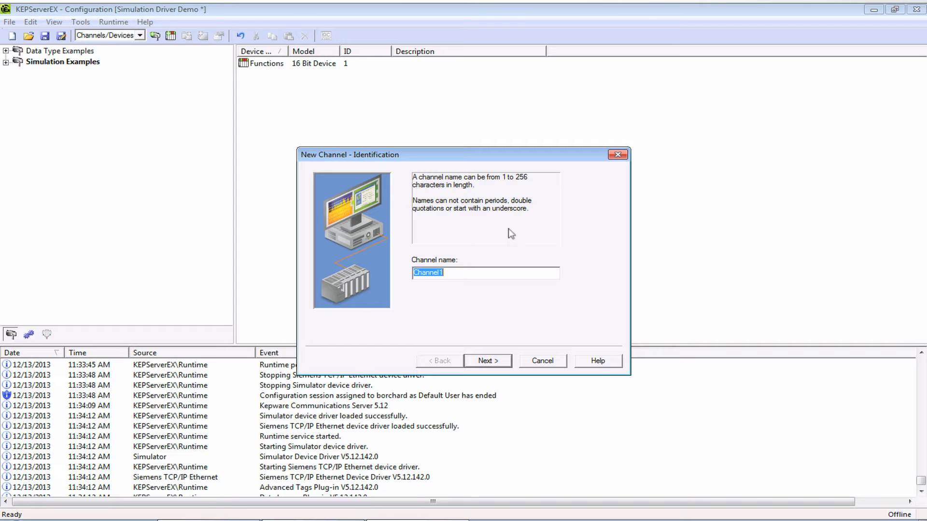
{"action": "type", "text": "Siemens"}
{"action": "key", "text": "Return"}
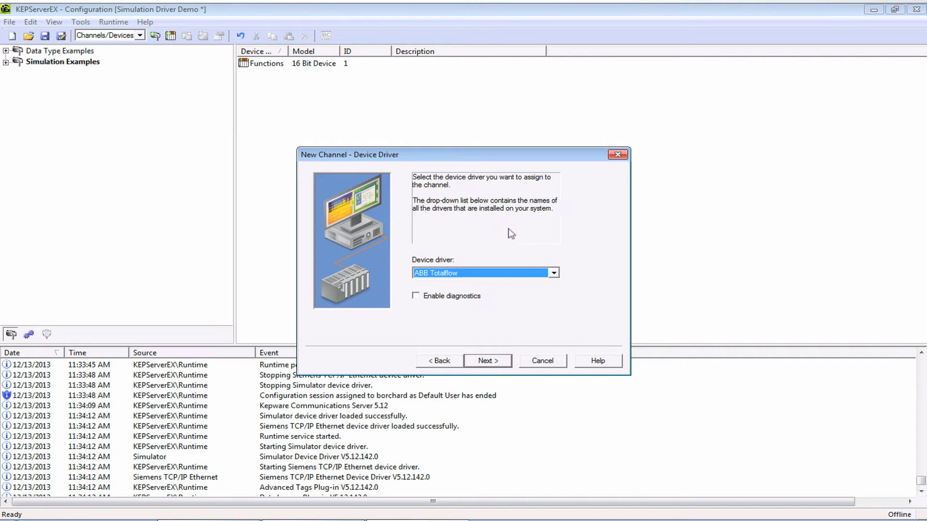
{"action": "left_click", "coordinate": [548, 272]}
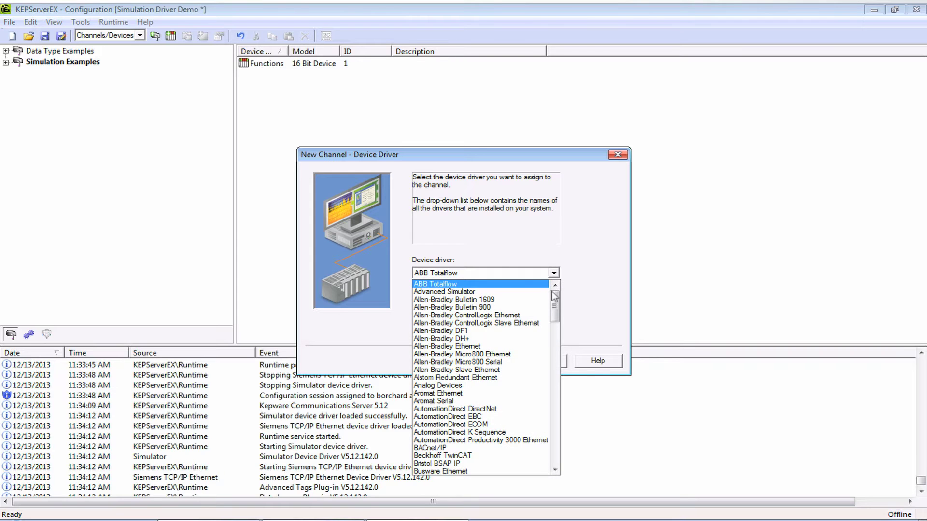
{"action": "left_click_drag", "start_coordinate": [554, 302], "coordinate": [549, 426]}
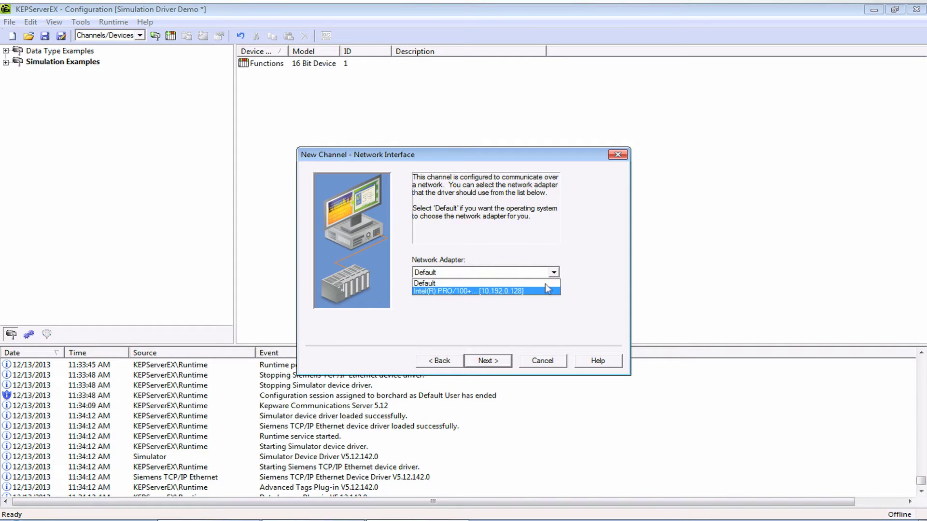
{"action": "left_click", "coordinate": [545, 291]}
{"action": "left_click", "coordinate": [498, 358]}
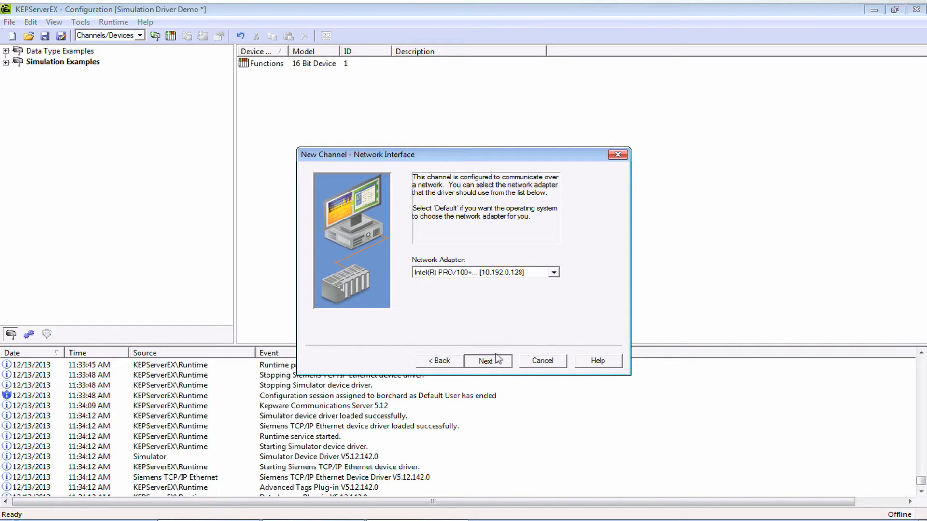
{"action": "left_click", "coordinate": [498, 359]}
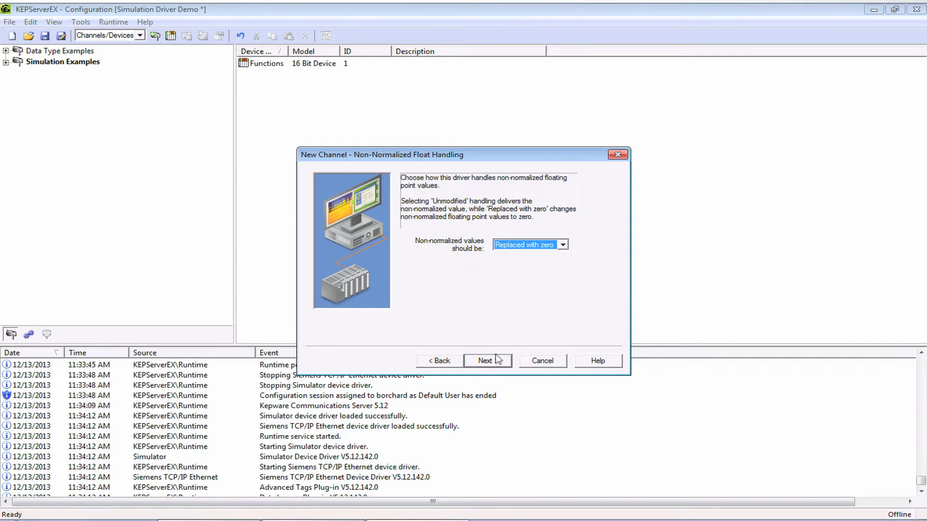
{"action": "left_click", "coordinate": [498, 359]}
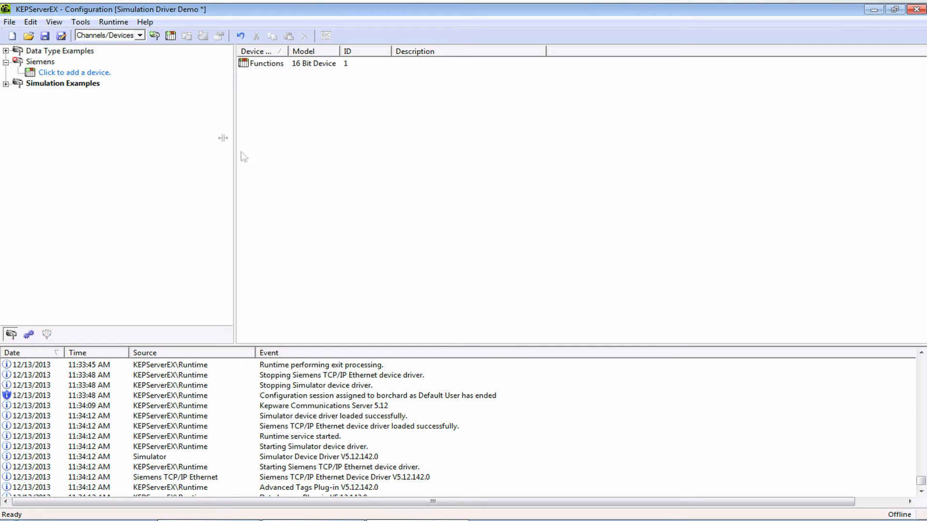
Name the new device S7-1513 and choose the S7-1200 model.
{"action": "left_click", "coordinate": [80, 72]}
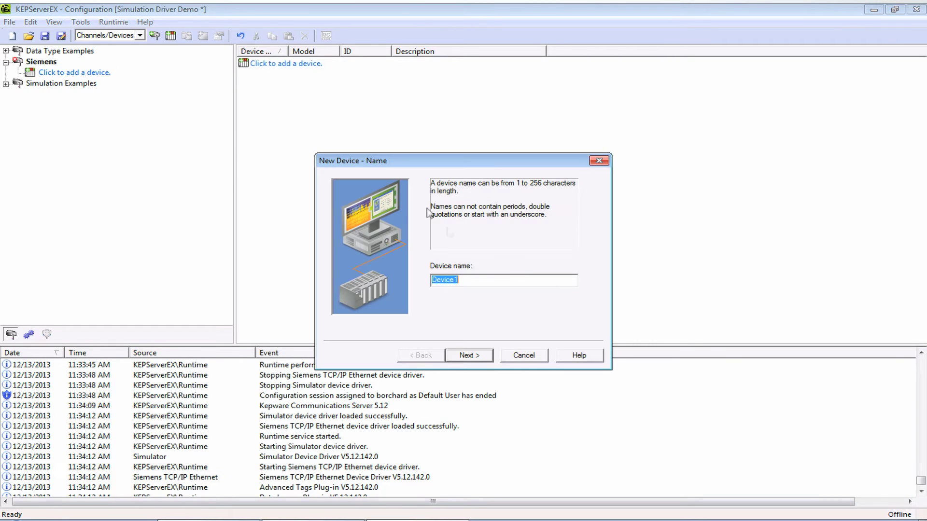
{"action": "type", "text": "S7-15"}
{"action": "type", "text": "00"}
{"action": "left_click", "coordinate": [461, 352]}
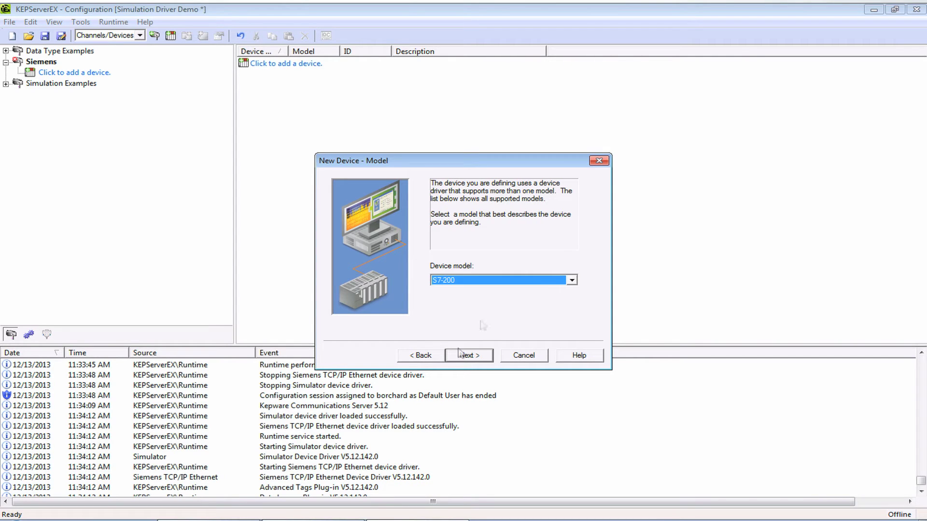
{"action": "left_click", "coordinate": [572, 280]}
{"action": "left_click", "coordinate": [566, 315]}
Set device ID 10.192.59.25, keep the default scan and timing settings, and finish.
{"action": "left_click", "coordinate": [470, 356]}
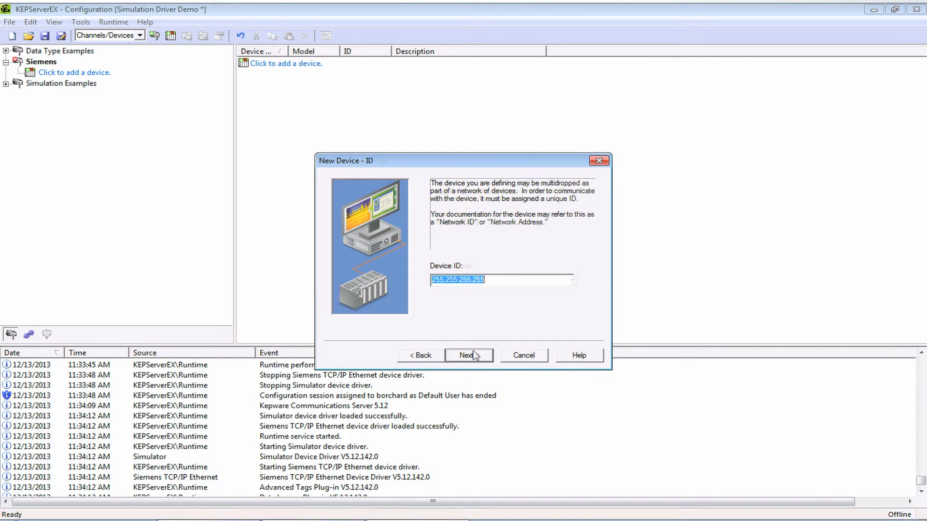
{"action": "type", "text": "10.192."}
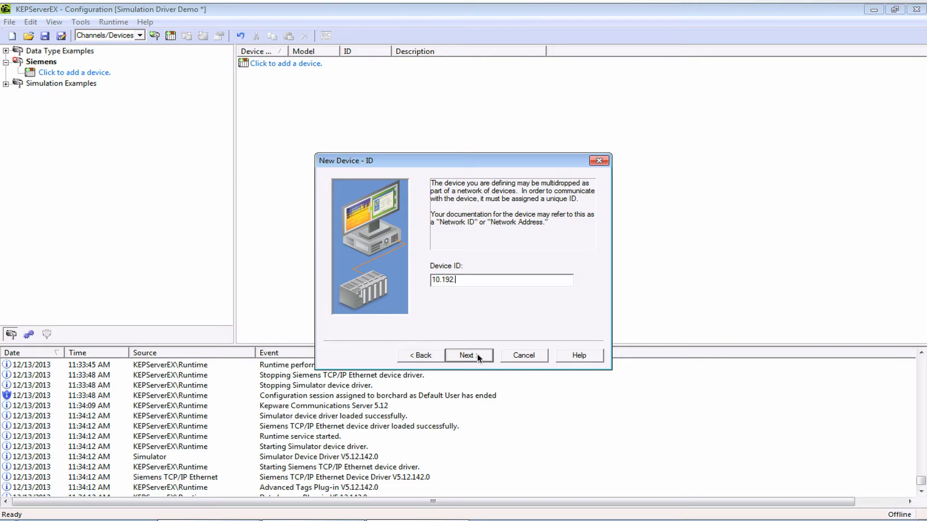
{"action": "type", "text": "59.25"}
{"action": "left_click", "coordinate": [477, 355]}
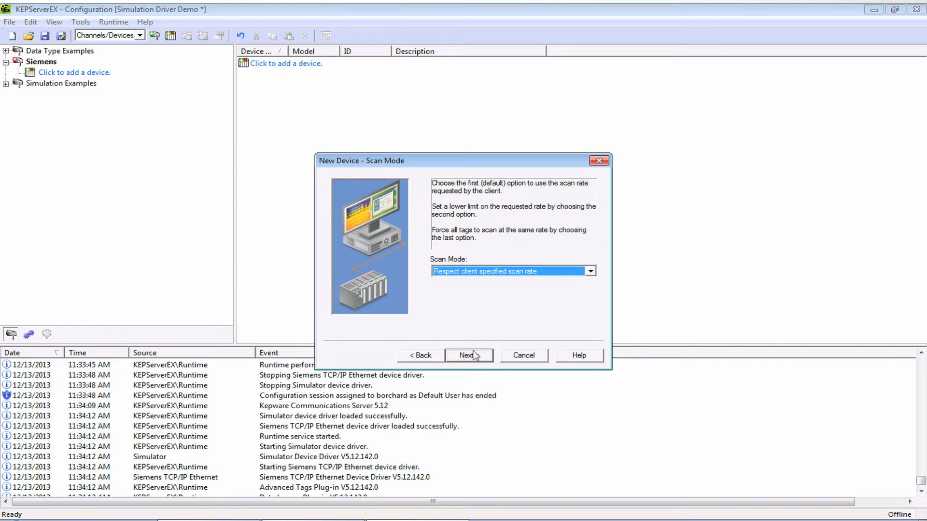
{"action": "left_click", "coordinate": [477, 355]}
{"action": "left_click", "coordinate": [476, 356]}
{"action": "left_click", "coordinate": [473, 355]}
{"action": "left_click", "coordinate": [473, 355]}
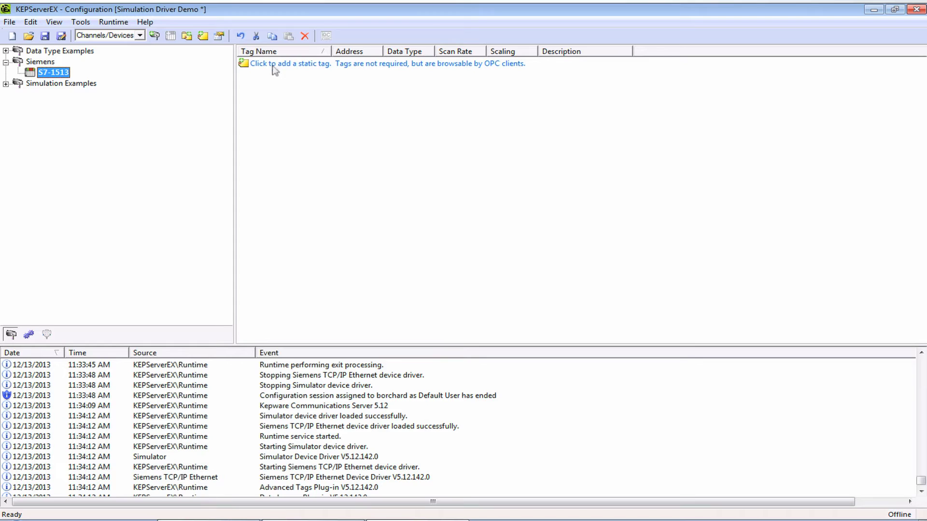
Add a Boolean tag red_light at address Q0.0.
{"action": "left_click", "coordinate": [273, 65]}
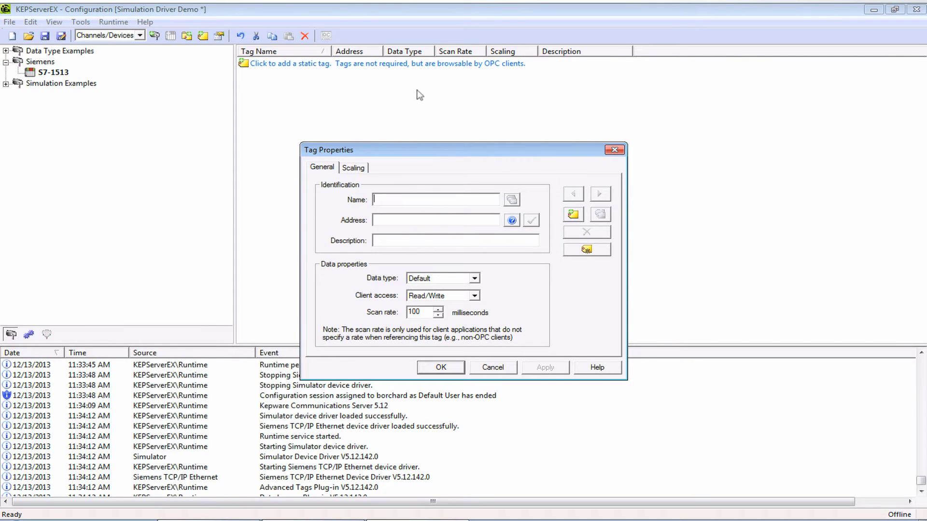
{"action": "type", "text": "red_light"}
{"action": "key", "text": "Tab"}
{"action": "type", "text": "Q0.0"}
{"action": "left_click", "coordinate": [474, 279]}
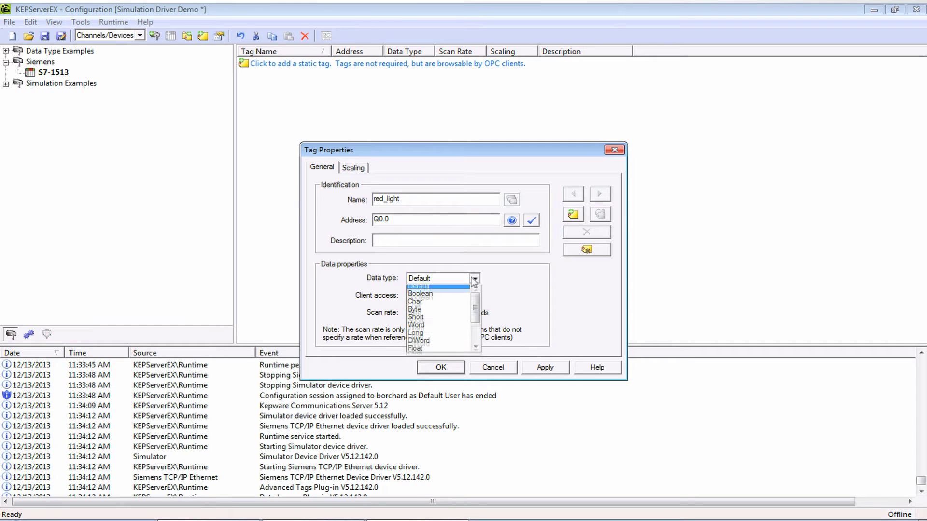
{"action": "left_click", "coordinate": [459, 297]}
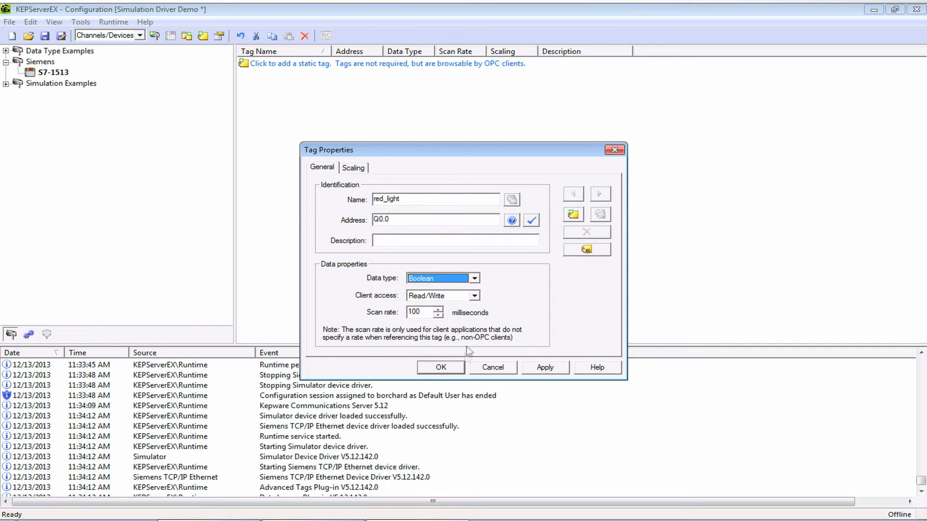
{"action": "left_click", "coordinate": [441, 368]}
Add a Float tag waveform at address QD6.
{"action": "right_click", "coordinate": [368, 121]}
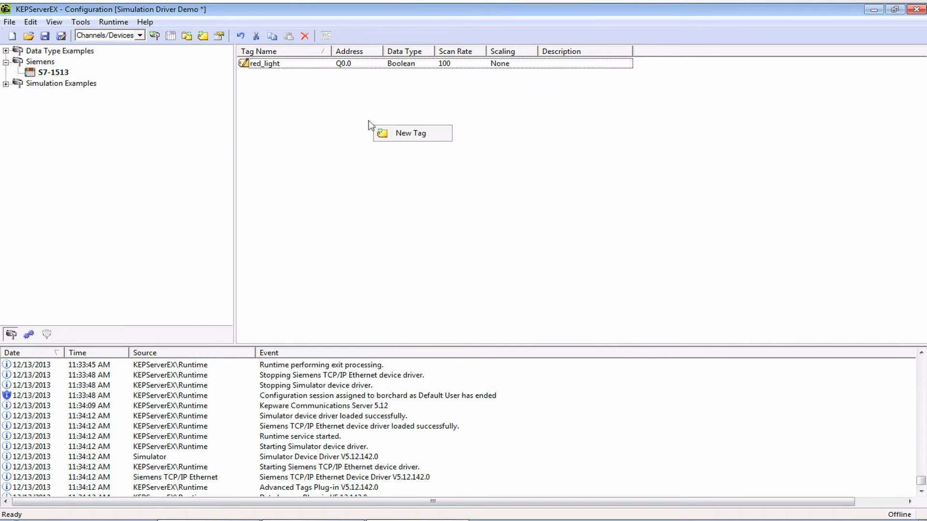
{"action": "left_click", "coordinate": [401, 130]}
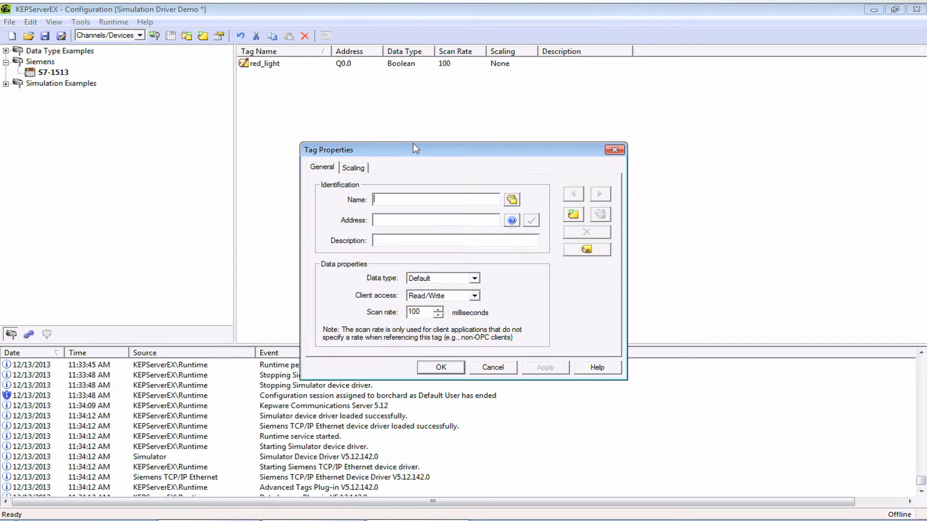
{"action": "type", "text": "waveform"}
{"action": "key", "text": "Tab"}
{"action": "type", "text": "QD6"}
{"action": "left_click", "coordinate": [475, 280]}
{"action": "left_click", "coordinate": [437, 313]}
{"action": "left_click", "coordinate": [441, 367]}
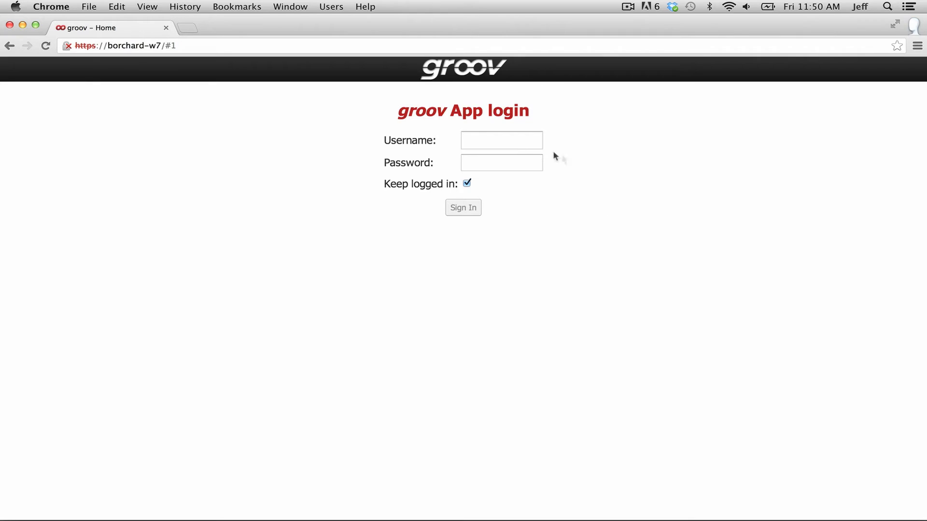
Sign in to groov with the account username and password.
{"action": "left_click", "coordinate": [512, 142]}
{"action": "type", "text": "beno"}
{"action": "key", "text": "Tab"}
{"action": "type", "text": "b"}
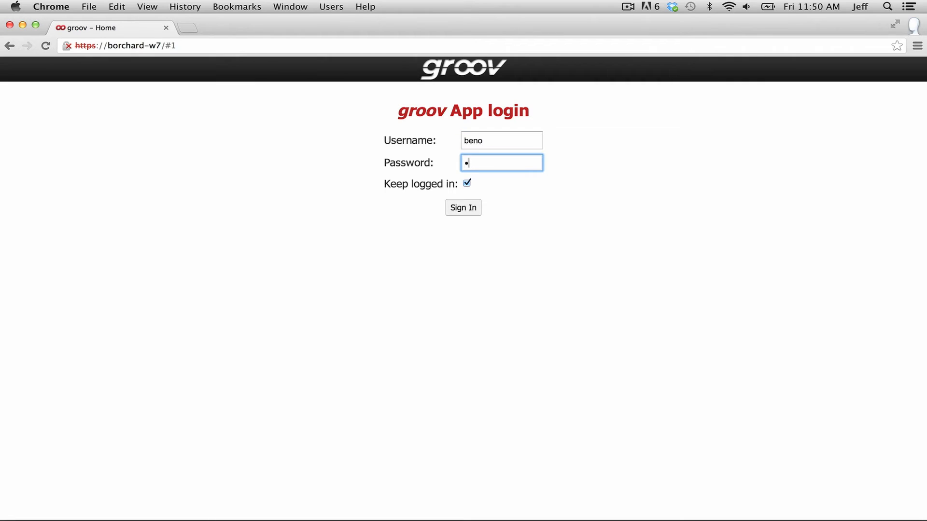
{"action": "key", "text": "Return"}
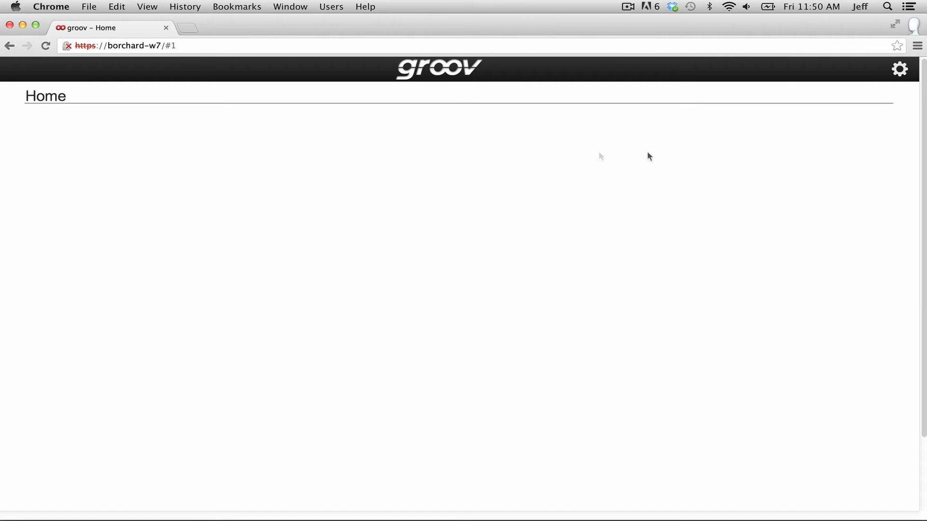
Switch to groov Build and bring up Configure > Devices and Tags.
{"action": "left_click", "coordinate": [899, 75]}
{"action": "left_click", "coordinate": [890, 93]}
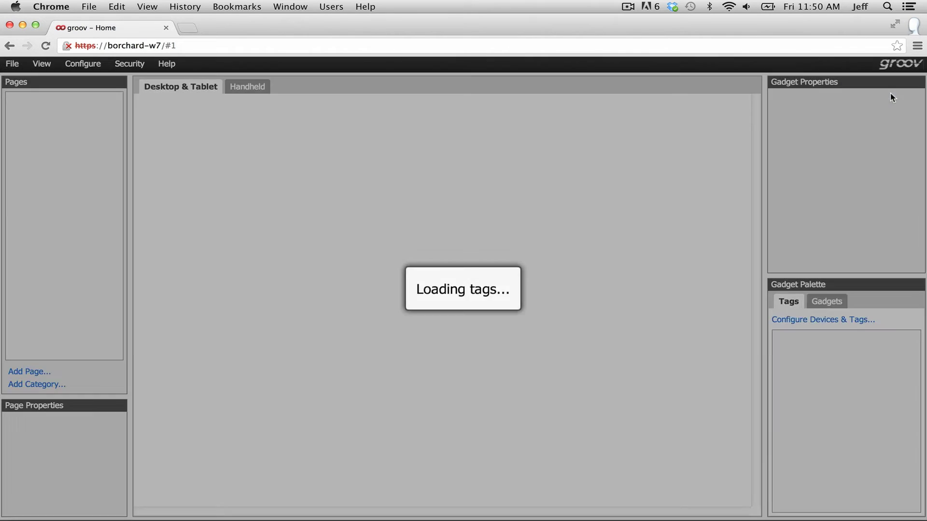
{"action": "left_click", "coordinate": [89, 70]}
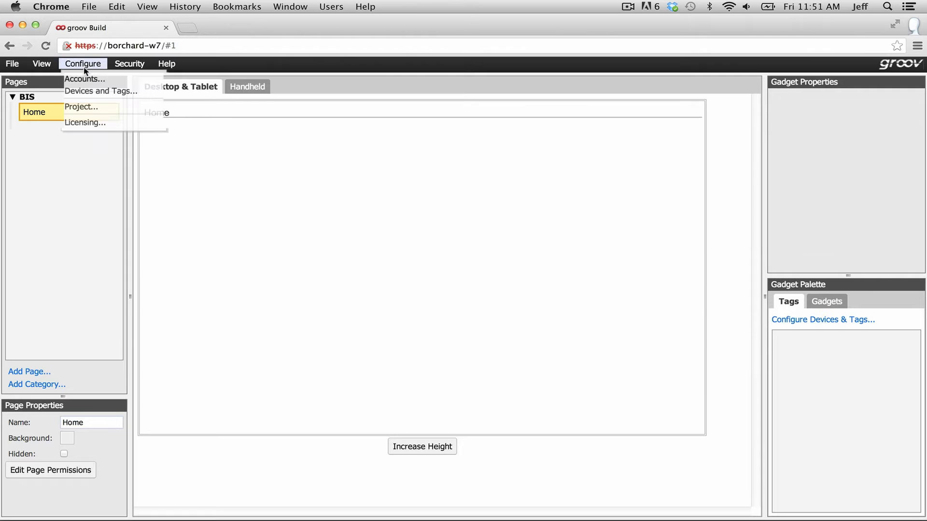
{"action": "left_click", "coordinate": [83, 88]}
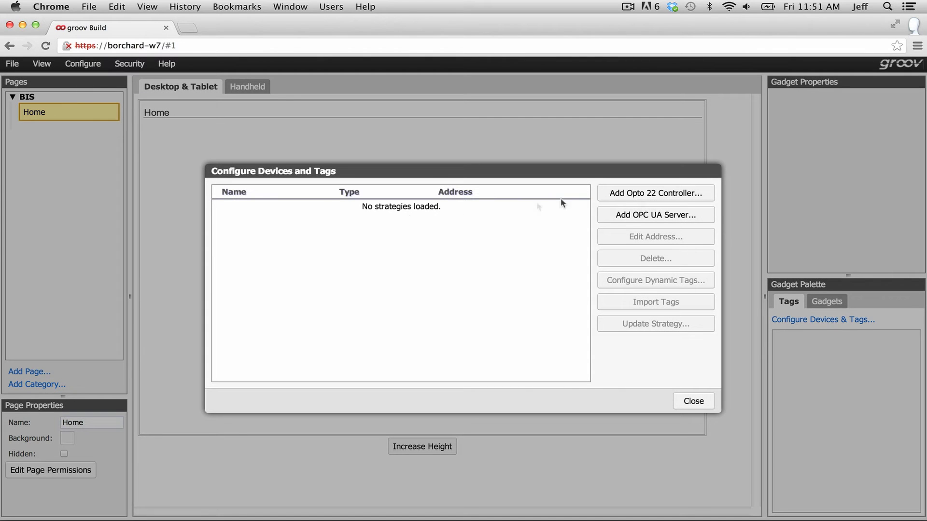
Add OPC UA server 'Siemens Tags' on port 49320 and import its tags.
{"action": "left_click", "coordinate": [642, 218]}
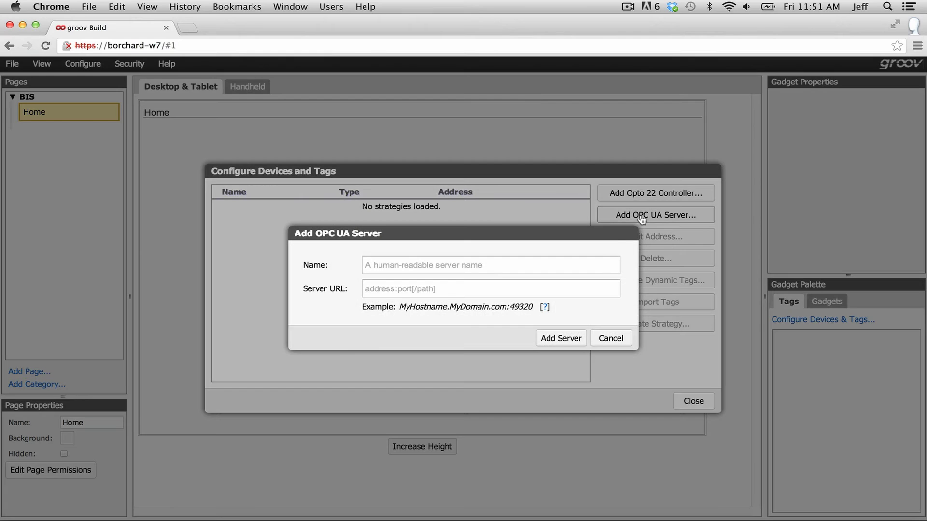
{"action": "left_click", "coordinate": [558, 269]}
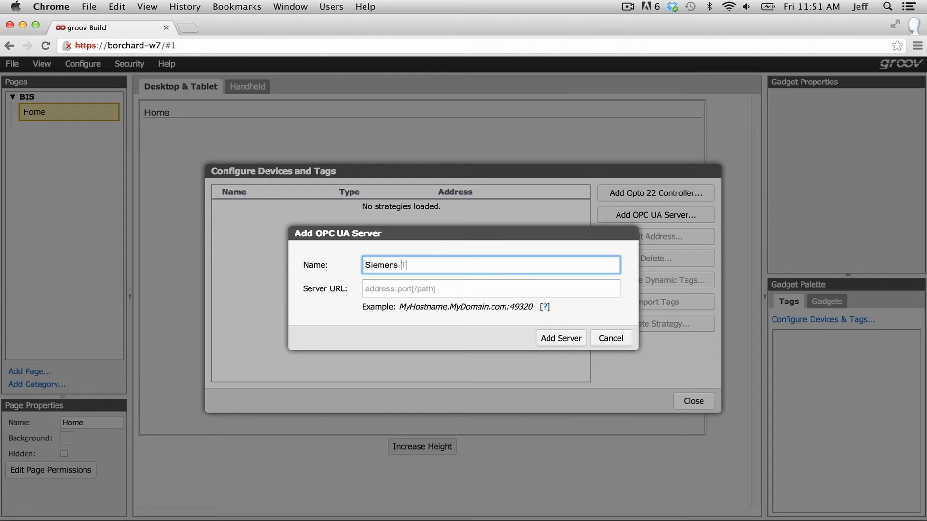
{"action": "left_click", "coordinate": [514, 287]}
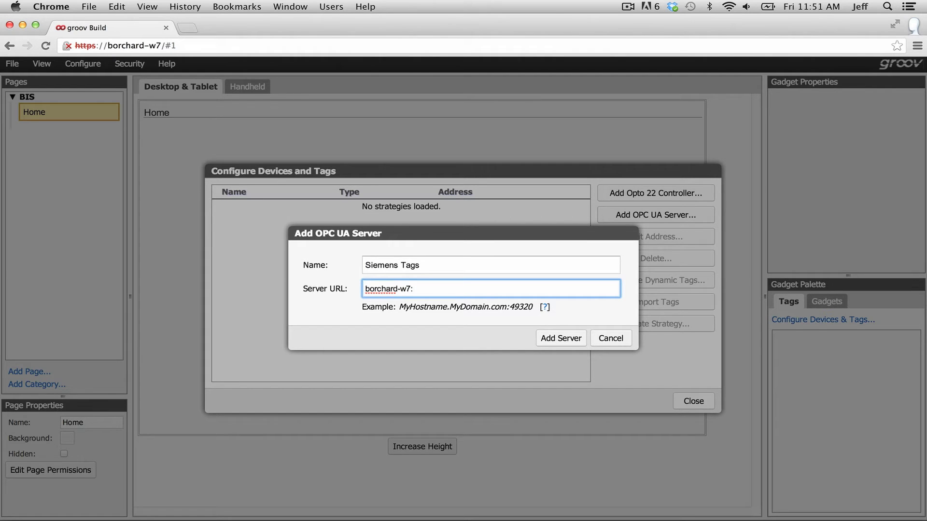
{"action": "left_click", "coordinate": [563, 338]}
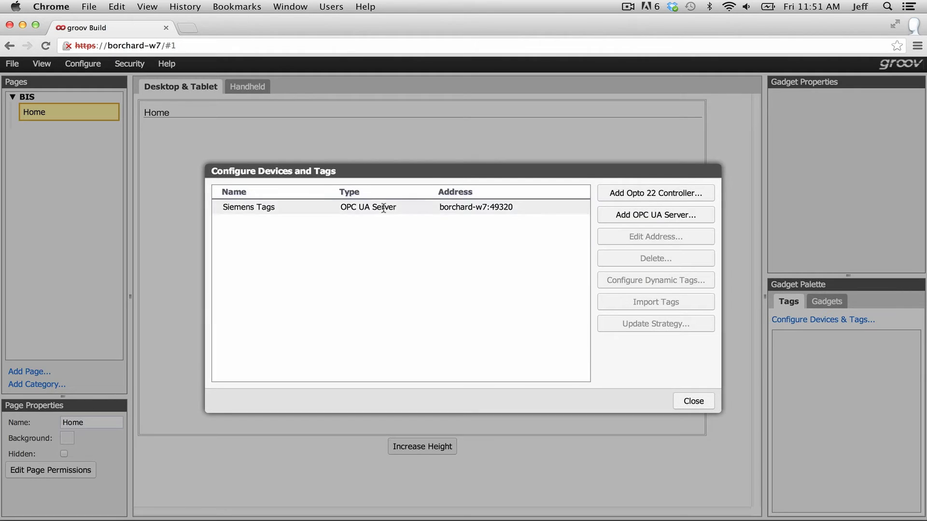
{"action": "left_click", "coordinate": [335, 209]}
{"action": "left_click", "coordinate": [640, 302]}
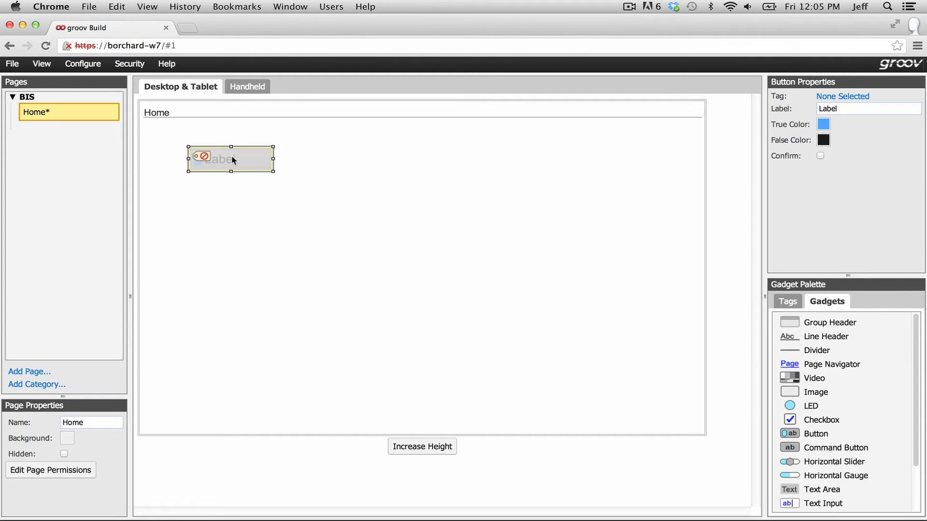
Bind the button gadget to red_light under Siemens Tags > Imported Tags > Siemens > S7-1513.
{"action": "left_click", "coordinate": [836, 99]}
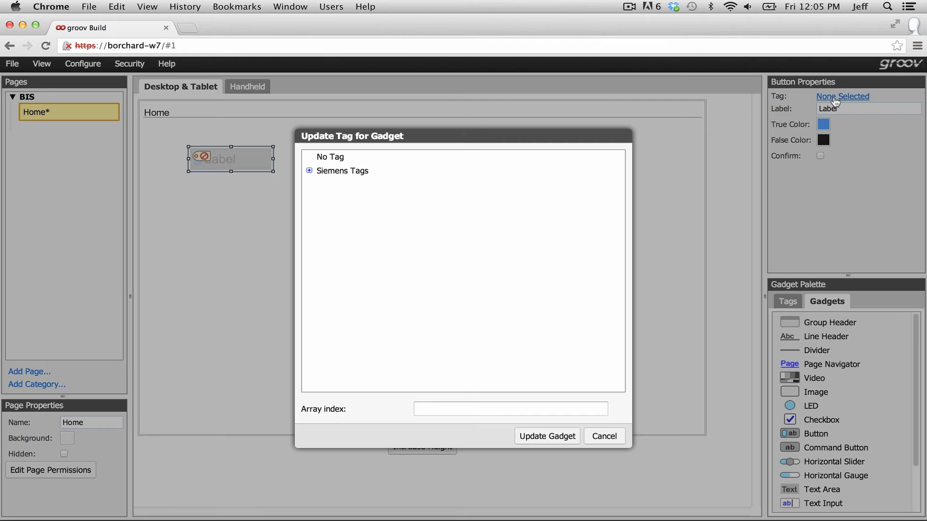
{"action": "left_click", "coordinate": [311, 171]}
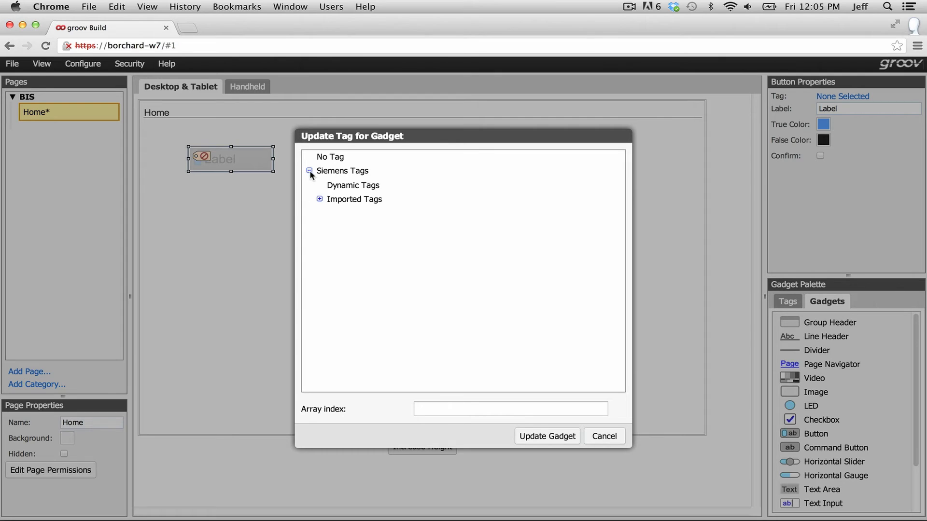
{"action": "left_click", "coordinate": [319, 199]}
{"action": "left_click", "coordinate": [330, 230]}
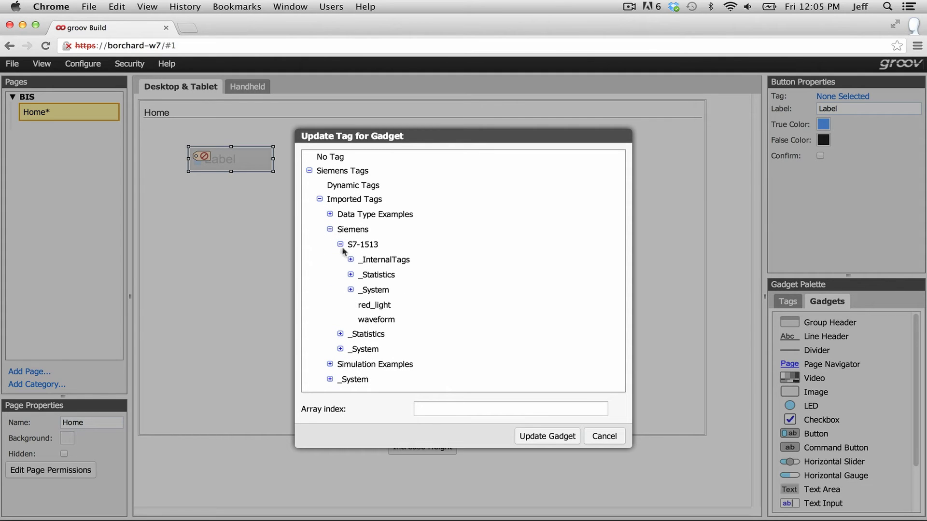
{"action": "left_click", "coordinate": [389, 309]}
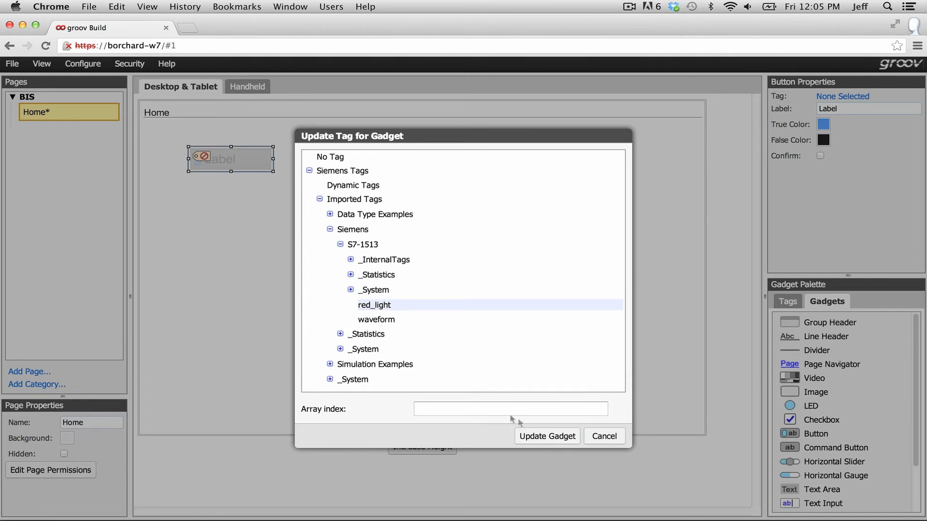
{"action": "left_click", "coordinate": [539, 437]}
Label the button 'Red Button' and set its true colour to red.
{"action": "left_click", "coordinate": [850, 128]}
{"action": "type", "text": "R"}
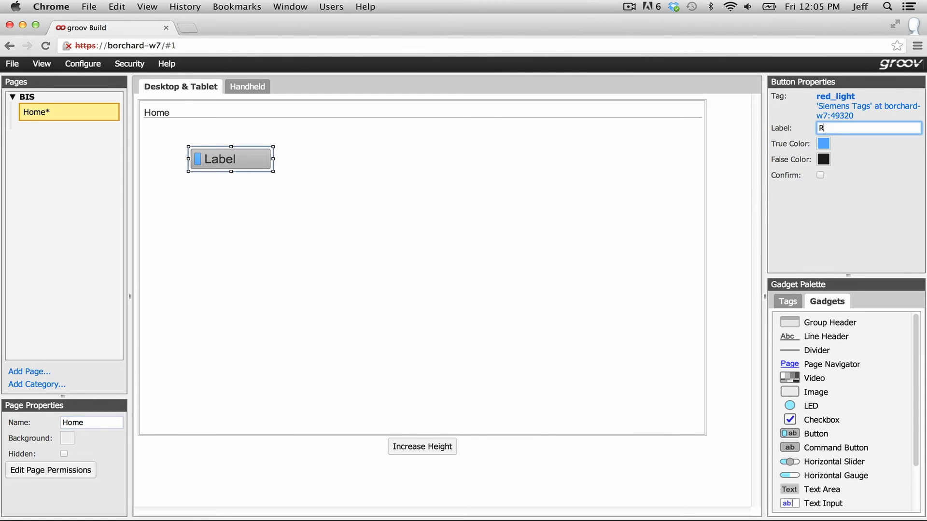
{"action": "left_click", "coordinate": [823, 143]}
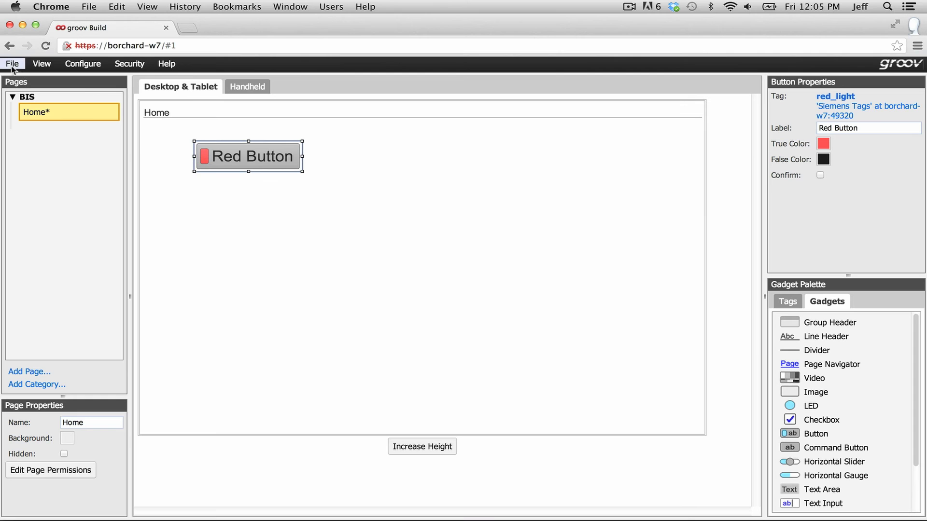
{"action": "left_click", "coordinate": [12, 63]}
Save all changes, preview the Home page in groov View, then go back to editing.
{"action": "left_click", "coordinate": [14, 91]}
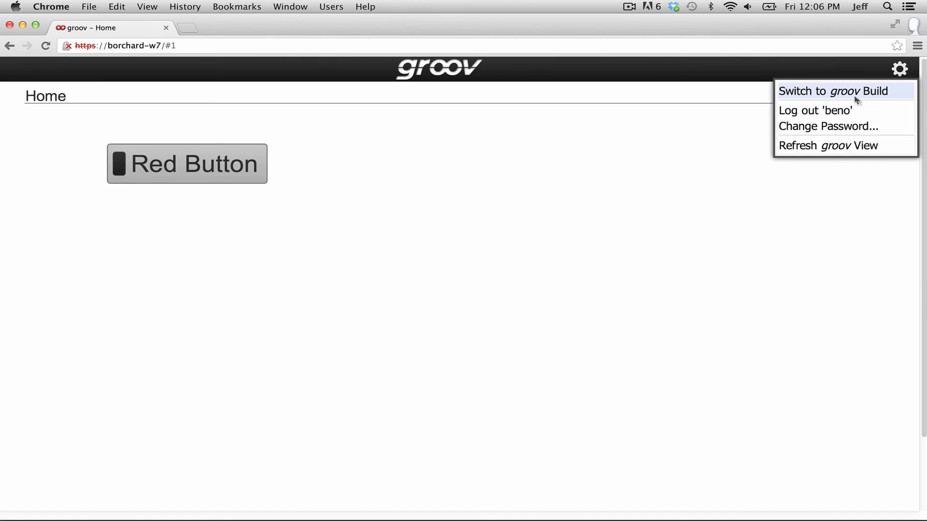
{"action": "left_click", "coordinate": [856, 96]}
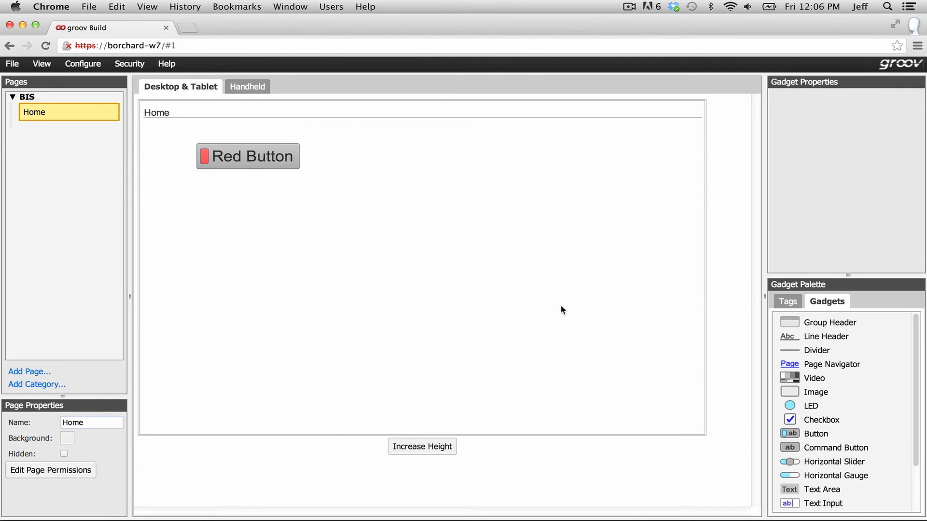
Place a Round Gauge for the waveform tag with minimum value -10.
{"action": "left_click", "coordinate": [794, 303]}
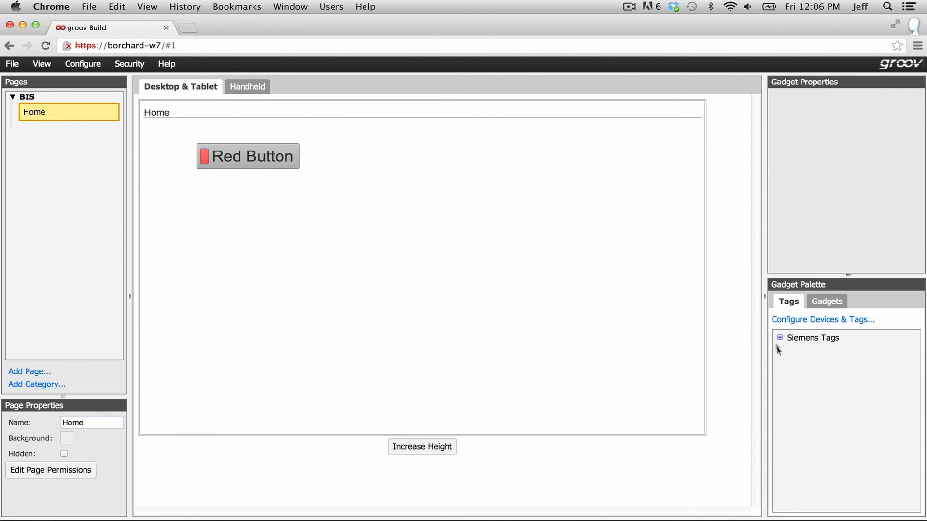
{"action": "left_click", "coordinate": [790, 366]}
{"action": "left_click", "coordinate": [800, 396]}
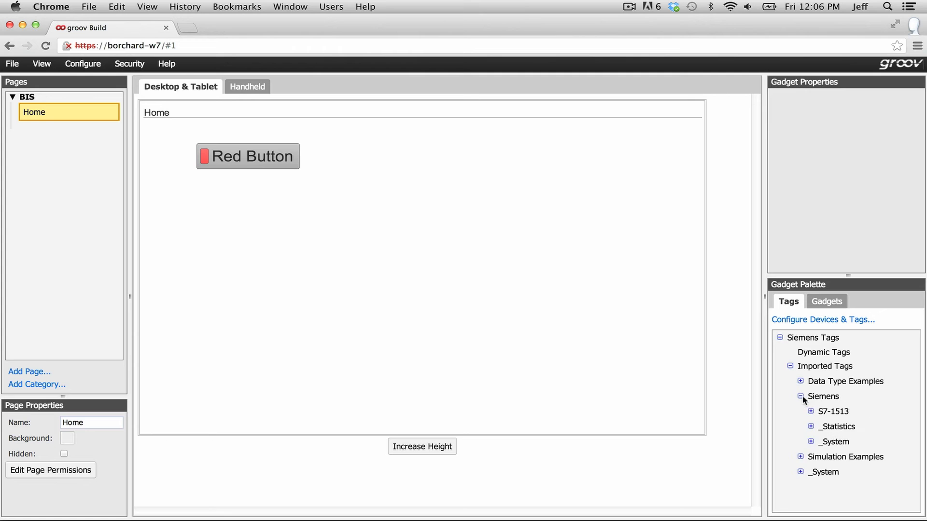
{"action": "left_click", "coordinate": [811, 411]}
{"action": "left_click", "coordinate": [849, 487]}
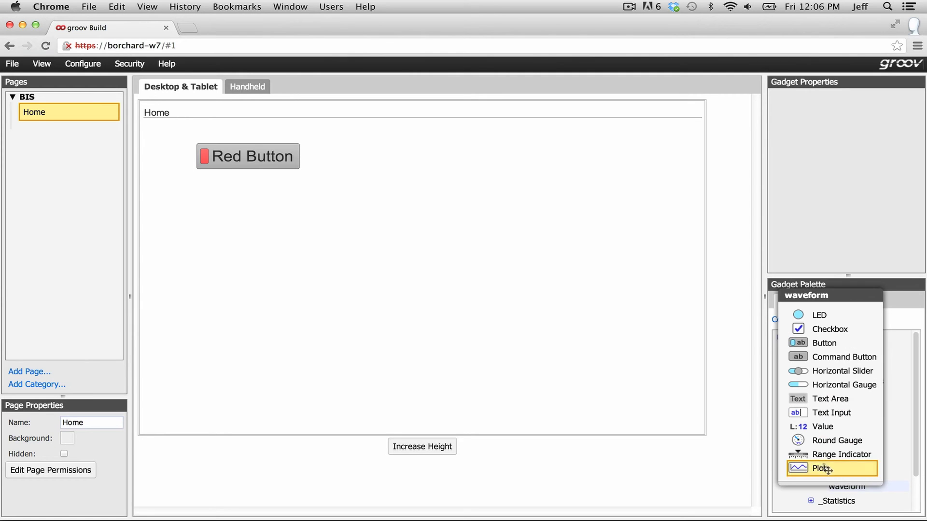
{"action": "left_click_drag", "start_coordinate": [840, 440], "coordinate": [399, 137]}
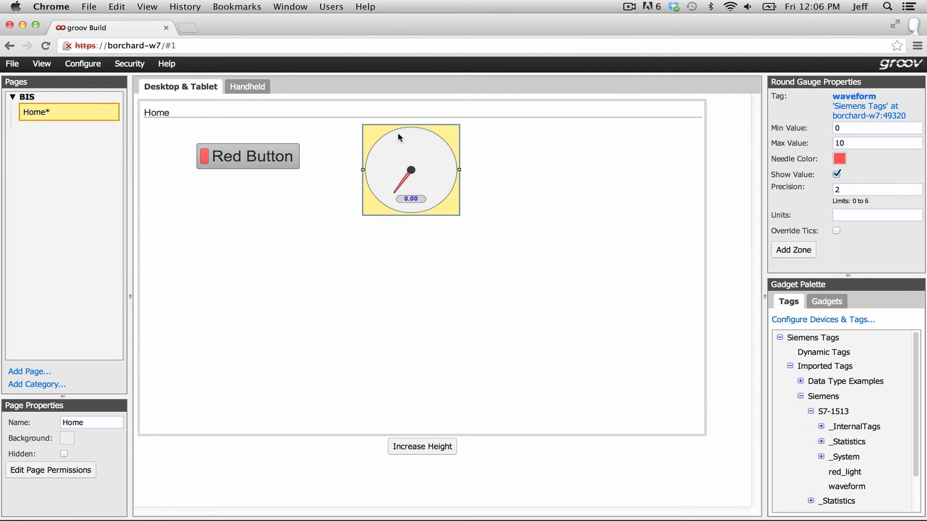
{"action": "left_click", "coordinate": [853, 128]}
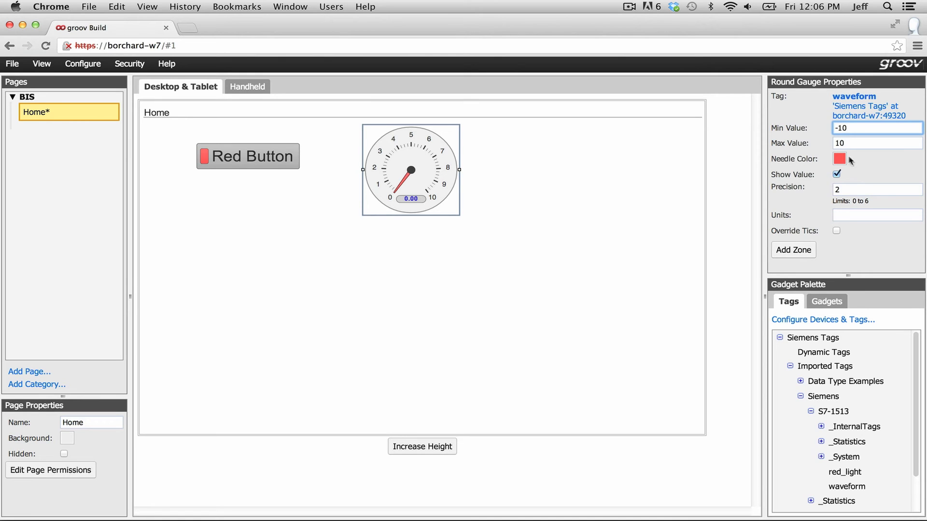
{"action": "left_click", "coordinate": [886, 167]}
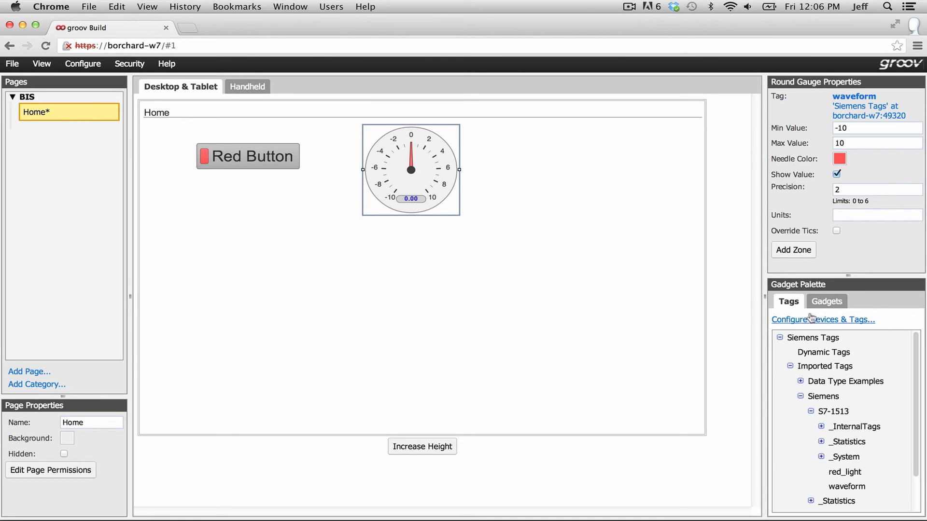
Add an Image gadget right of the gauge showing siemens_logo1.png.
{"action": "left_click", "coordinate": [828, 303]}
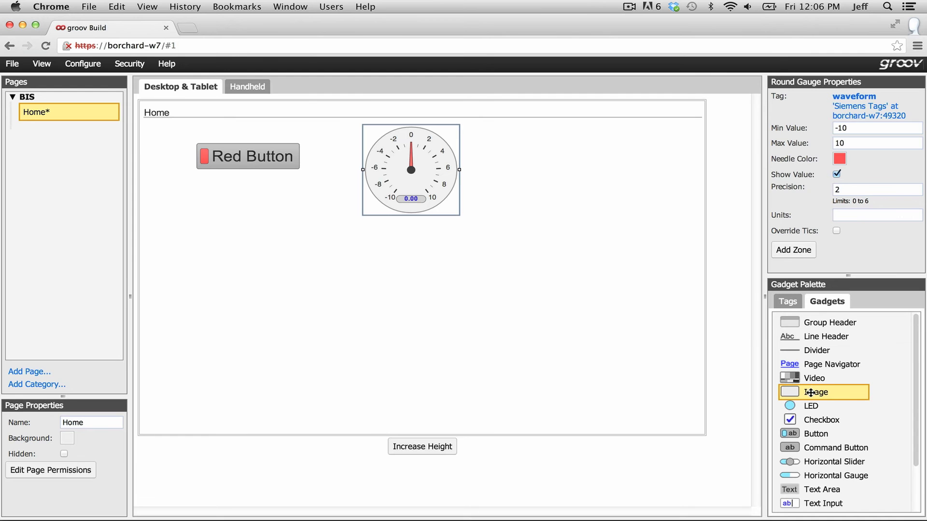
{"action": "left_click_drag", "start_coordinate": [816, 392], "coordinate": [546, 138]}
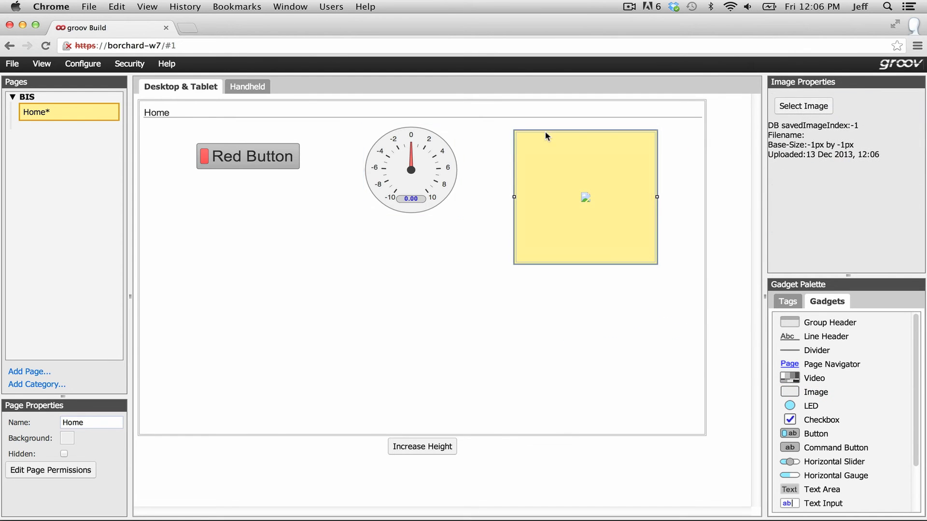
{"action": "left_click", "coordinate": [810, 106]}
{"action": "left_click", "coordinate": [444, 225]}
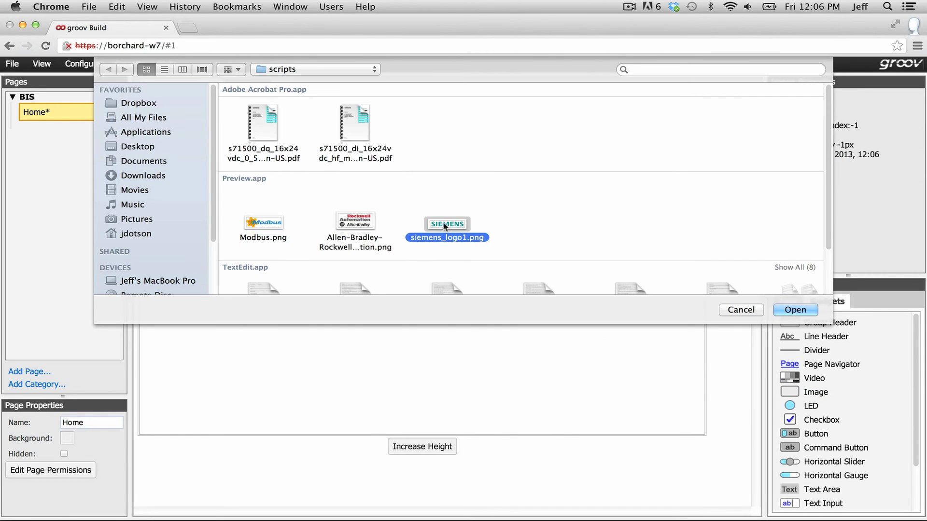
{"action": "left_click", "coordinate": [794, 310]}
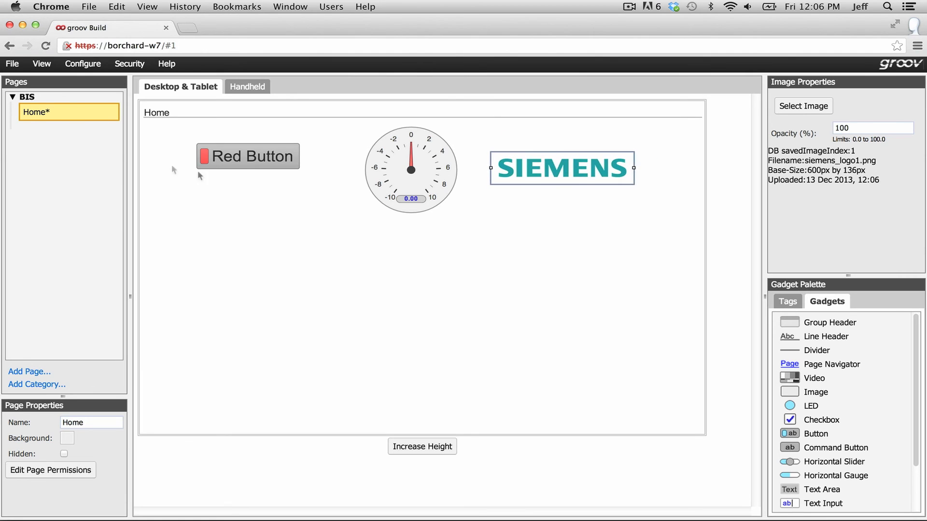
Save all changes and switch to groov View to load the Home page.
{"action": "left_click", "coordinate": [15, 65]}
{"action": "left_click", "coordinate": [23, 92]}
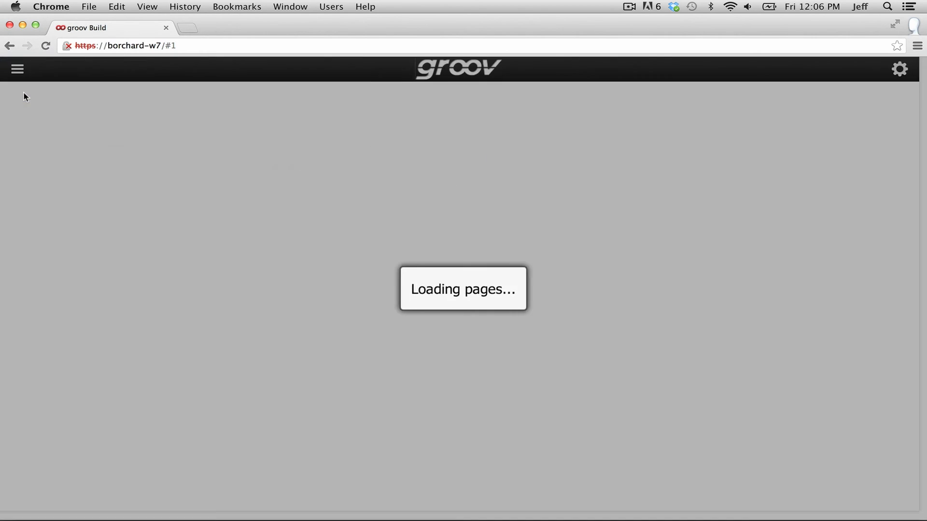